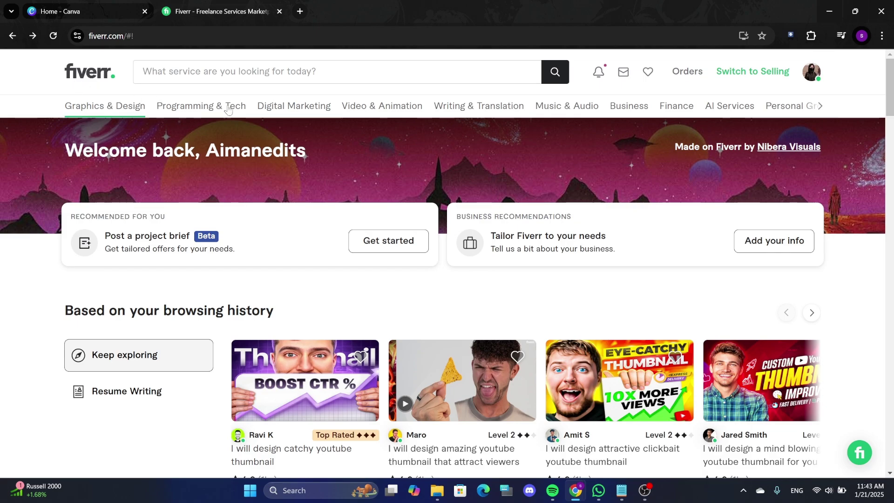
# Scroll through Fiverr's 'social media marketing' gig results for design inspiration.
pyautogui.scroll(-6, 435, 400)
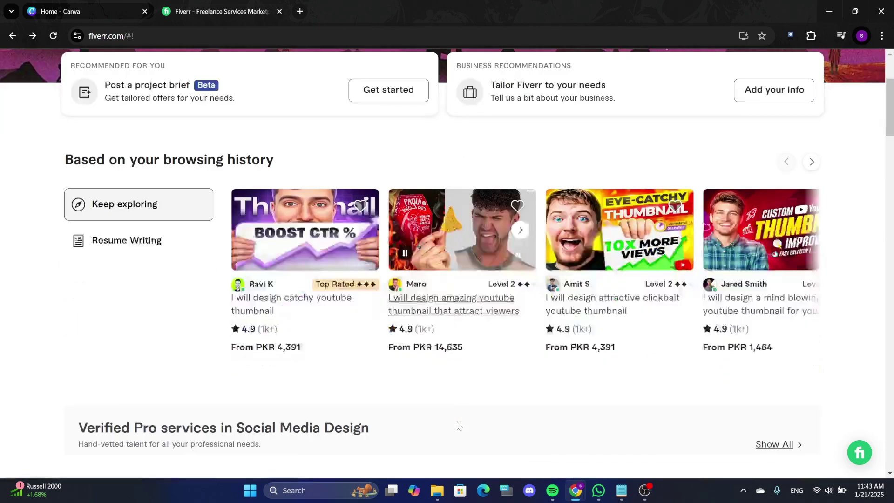
pyautogui.scroll(-3, 439, 414)
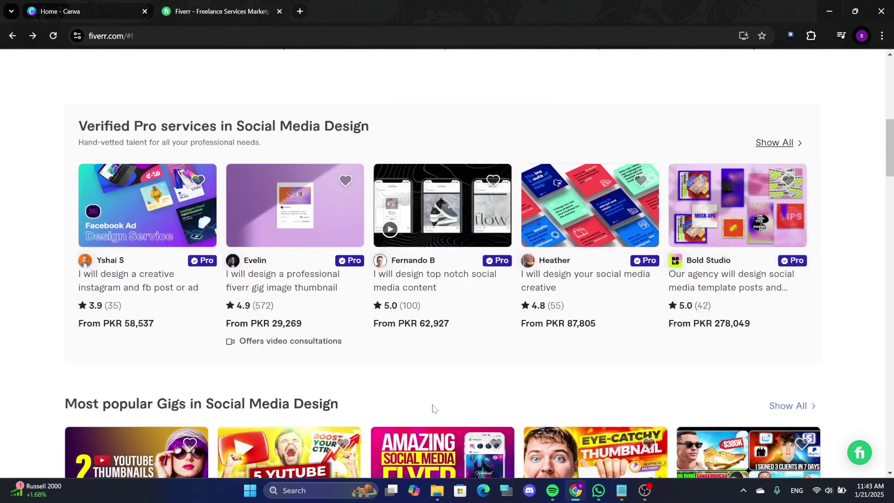
pyautogui.scroll(-7, 415, 431)
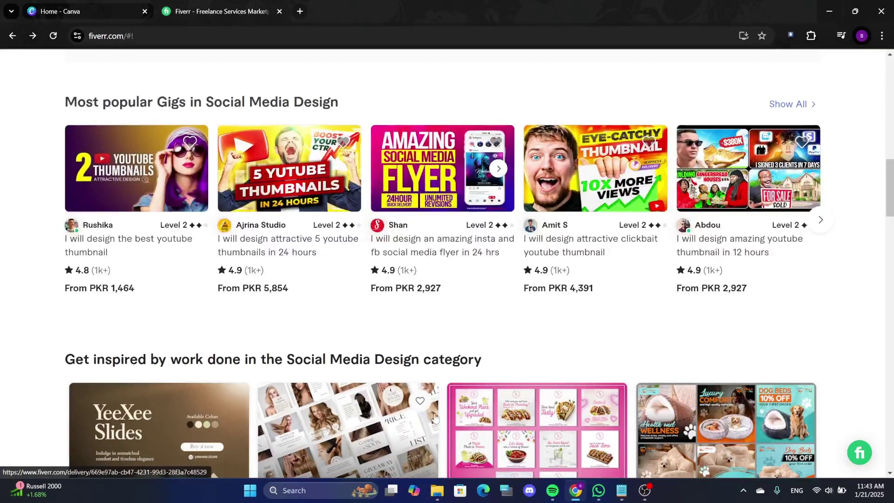
pyautogui.scroll(-6, 435, 417)
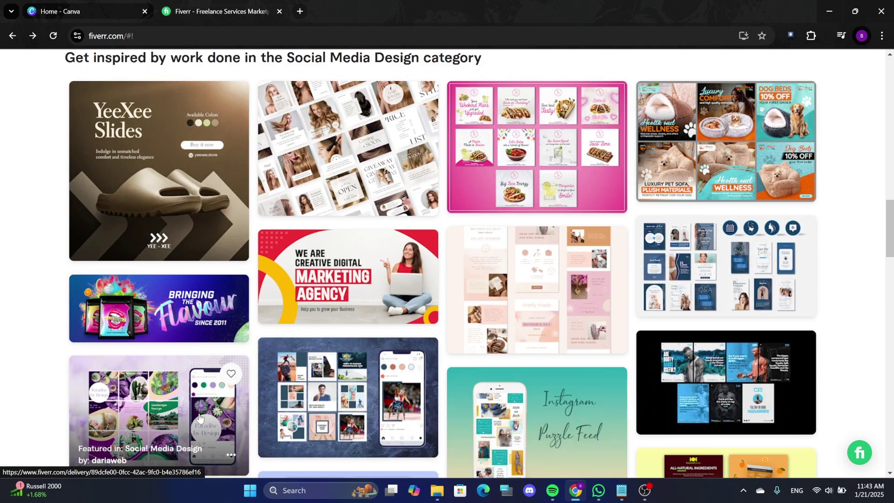
pyautogui.scroll(-6, 199, 416)
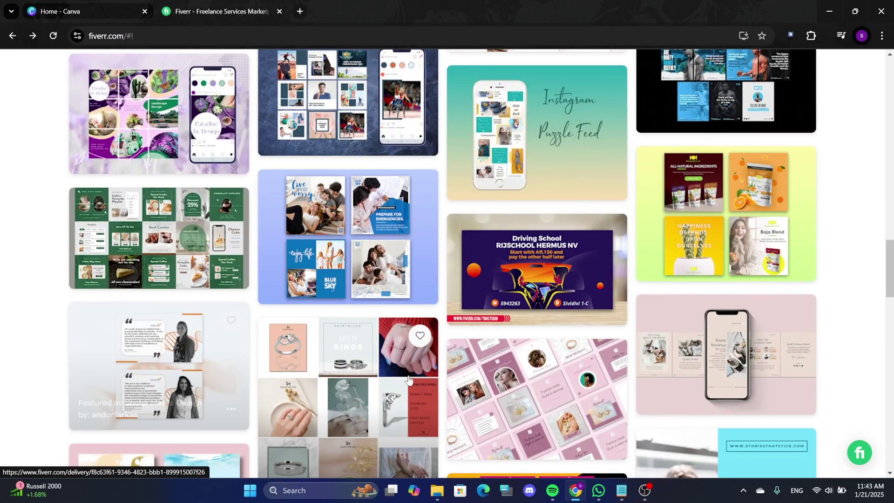
pyautogui.scroll(-10, 561, 397)
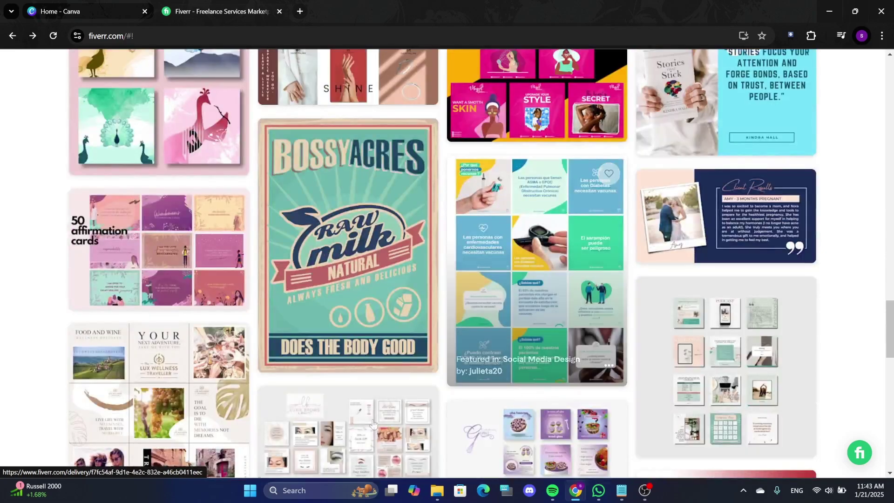
pyautogui.scroll(-3, 492, 422)
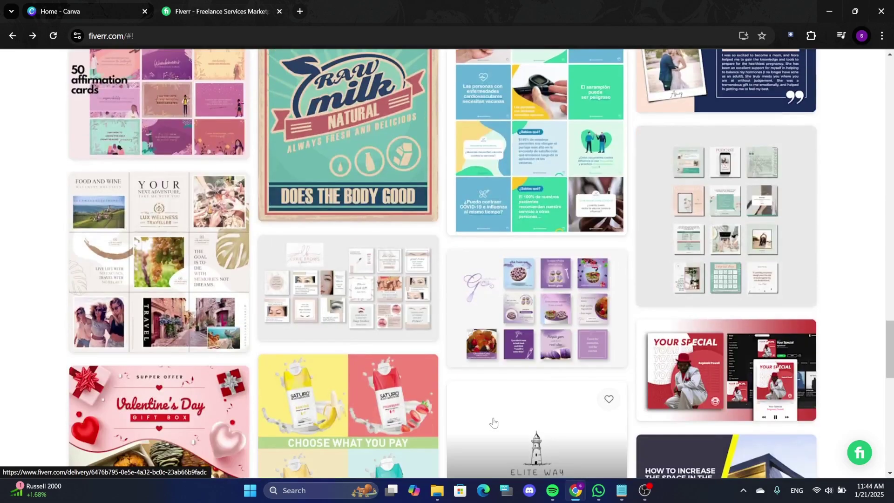
pyautogui.scroll(-3, 414, 429)
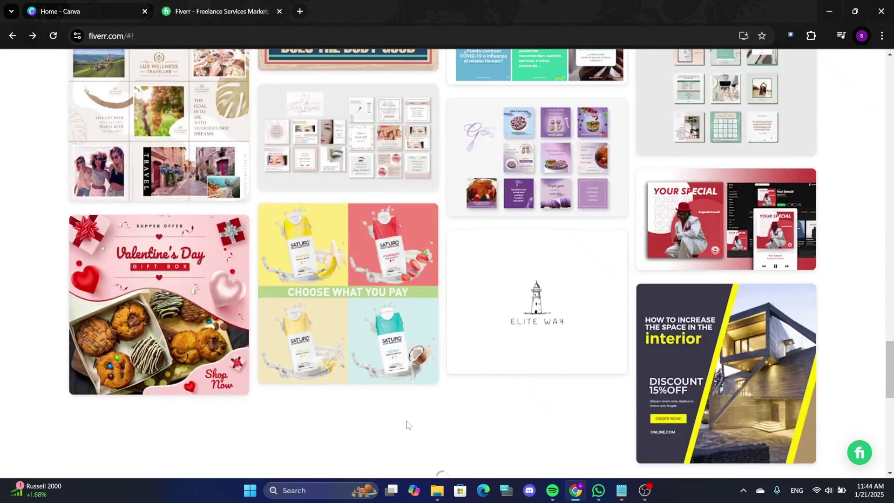
pyautogui.scroll(-3, 688, 395)
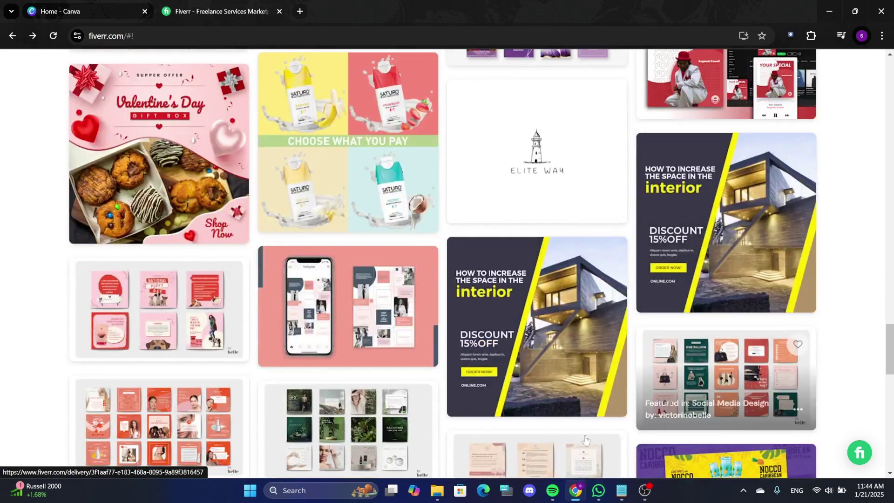
pyautogui.scroll(20, 484, 433)
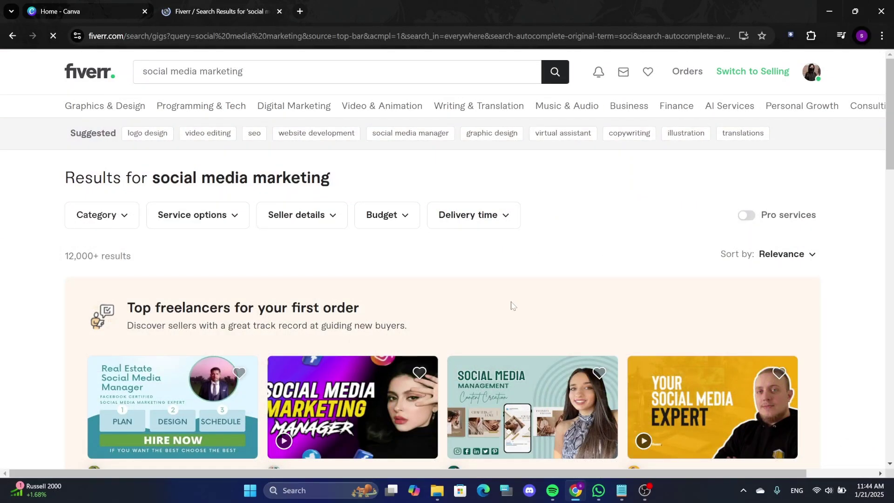
pyautogui.scroll(-3, 512, 305)
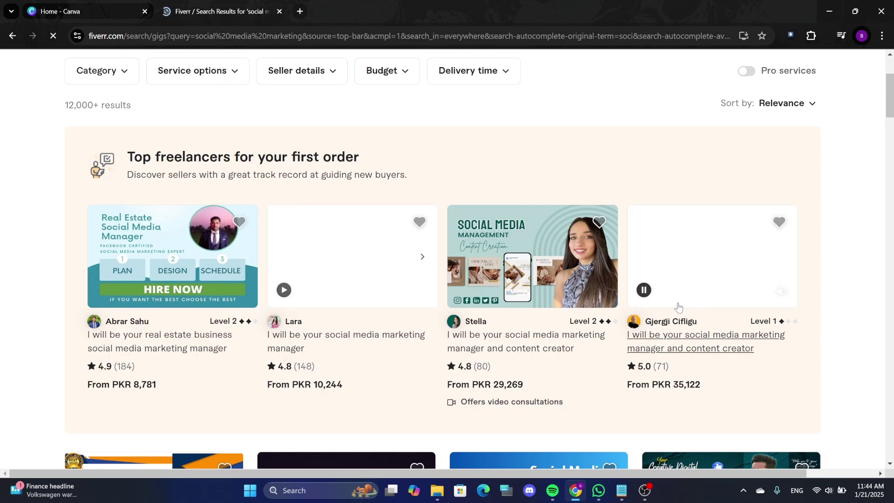
pyautogui.scroll(-6, 540, 370)
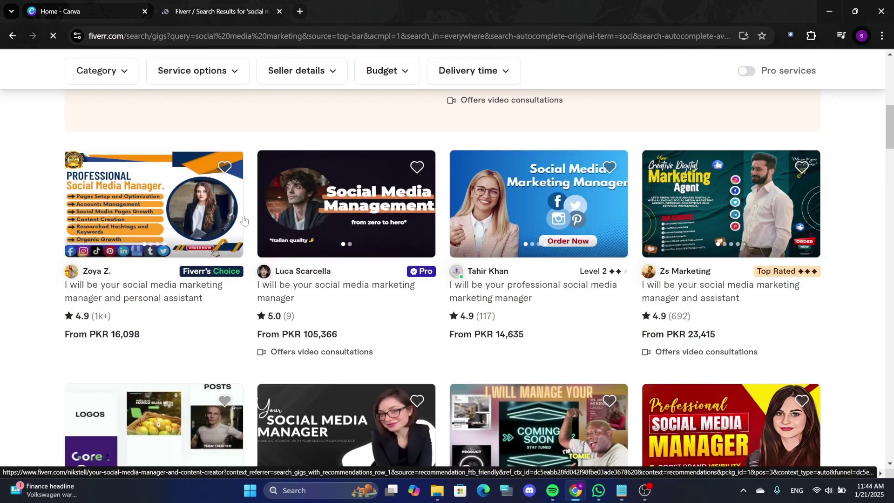
pyautogui.scroll(-3, 628, 290)
# Back on Canva's home page, create a blank Presentation (16:9) design from the templates.
pyautogui.hotkey('ctrl', 'shift', 'Tab')
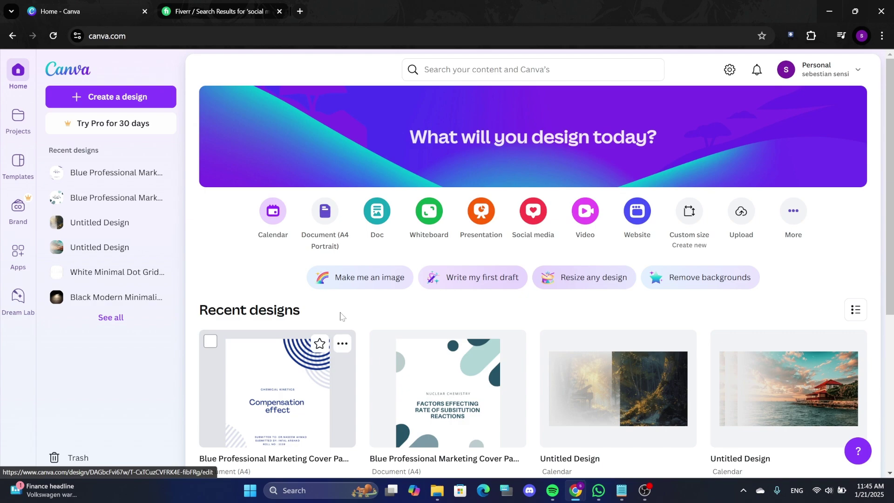
pyautogui.click(691, 230)
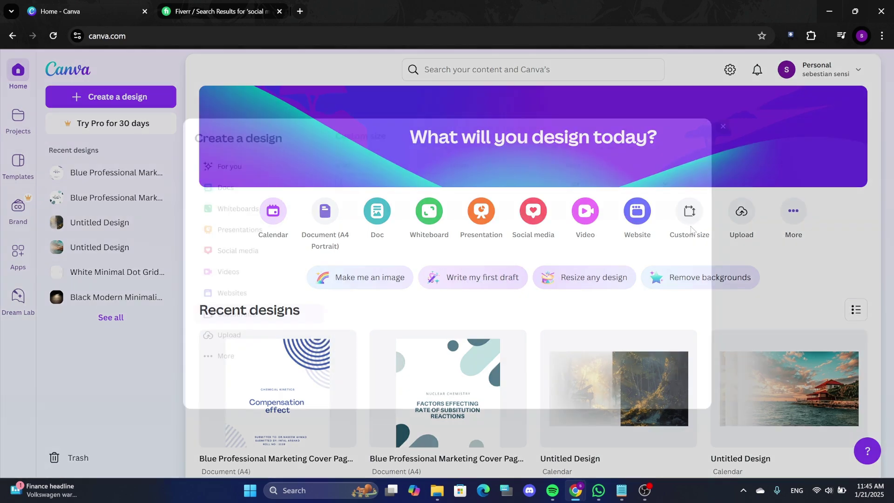
pyautogui.click(642, 171)
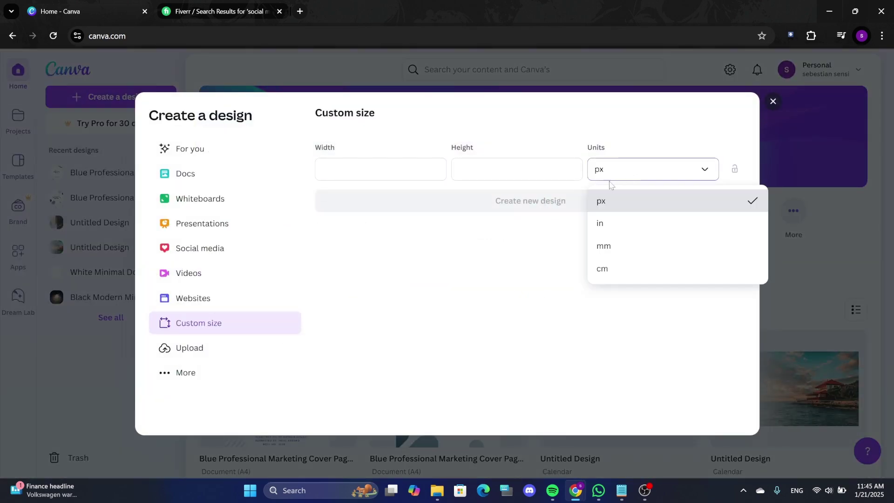
pyautogui.click(820, 223)
pyautogui.click(18, 163)
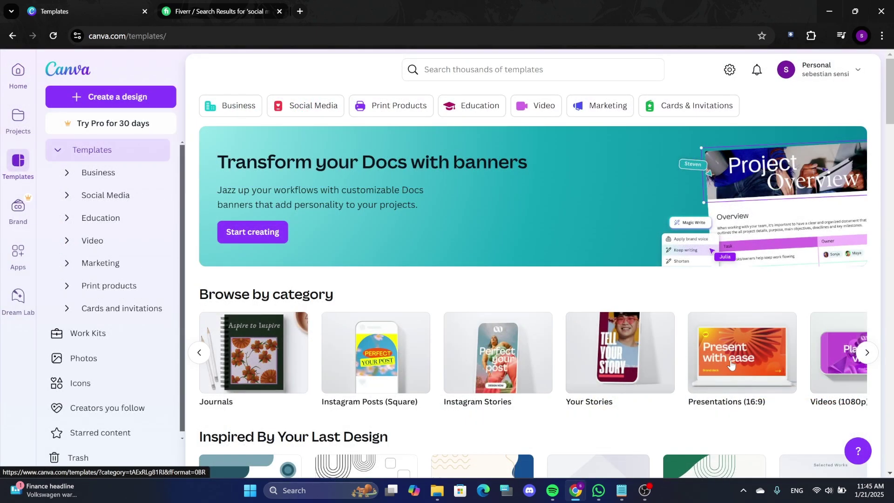
pyautogui.click(731, 366)
pyautogui.click(263, 370)
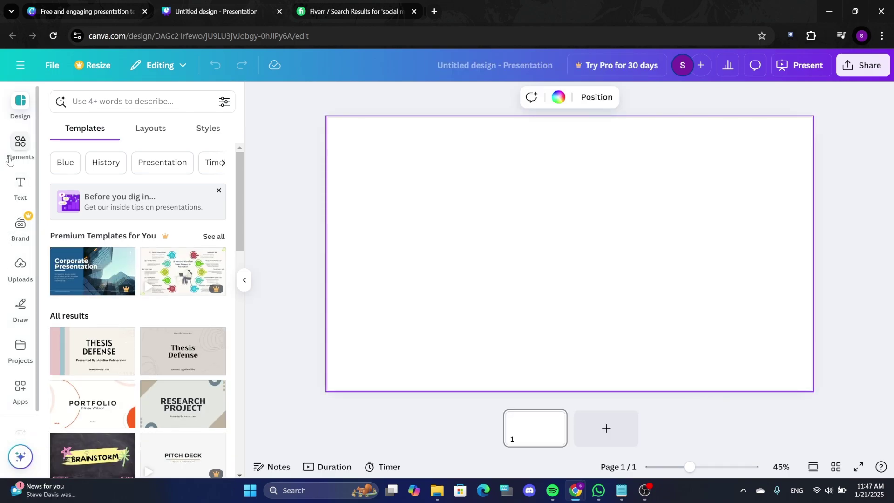
# Browse the Elements panel for a black square shape for the slide.
pyautogui.click(19, 147)
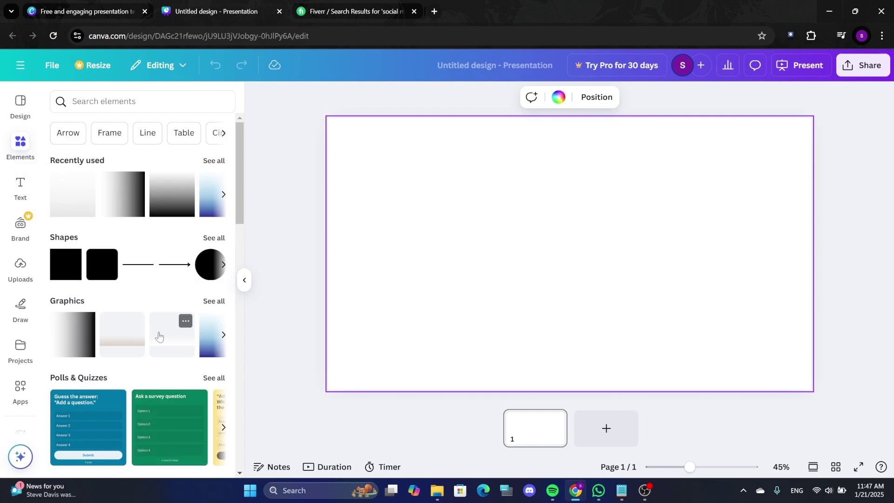
pyautogui.scroll(-6, 159, 335)
pyautogui.scroll(6, 162, 308)
# Set the page background to a custom soft pink, #CE93B6.
pyautogui.click(560, 98)
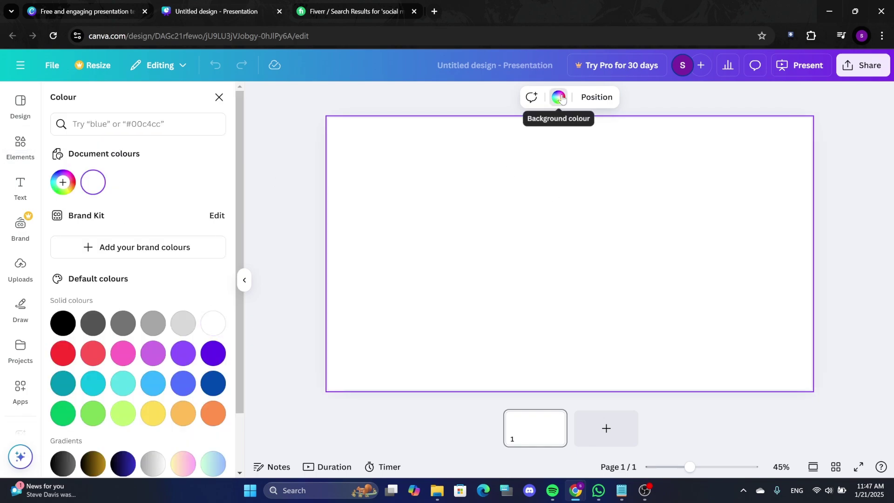
pyautogui.click(62, 182)
pyautogui.moveTo(170, 245); pyautogui.dragTo(120, 246)
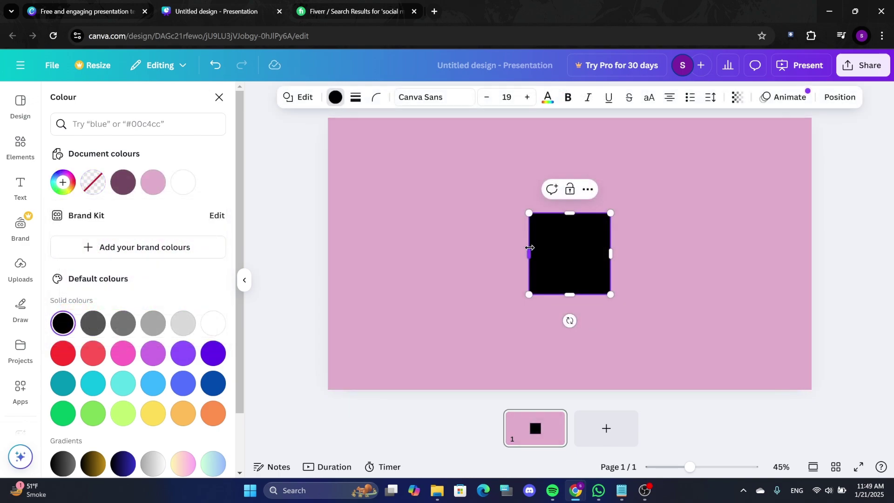
# Stretch the black rectangle into a full-width band covering most of the slide.
pyautogui.moveTo(529, 253); pyautogui.dragTo(318, 244)
pyautogui.moveTo(611, 253); pyautogui.dragTo(812, 254)
pyautogui.moveTo(565, 212); pyautogui.dragTo(564, 145)
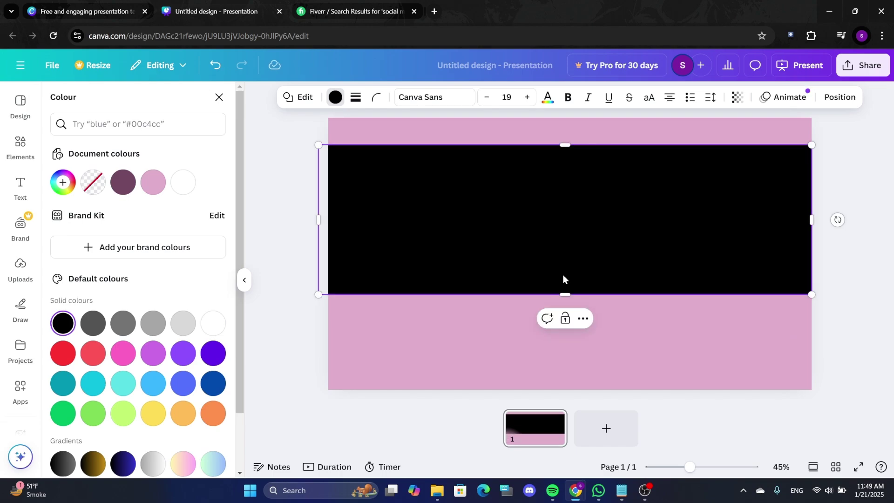
pyautogui.moveTo(565, 294); pyautogui.dragTo(567, 362)
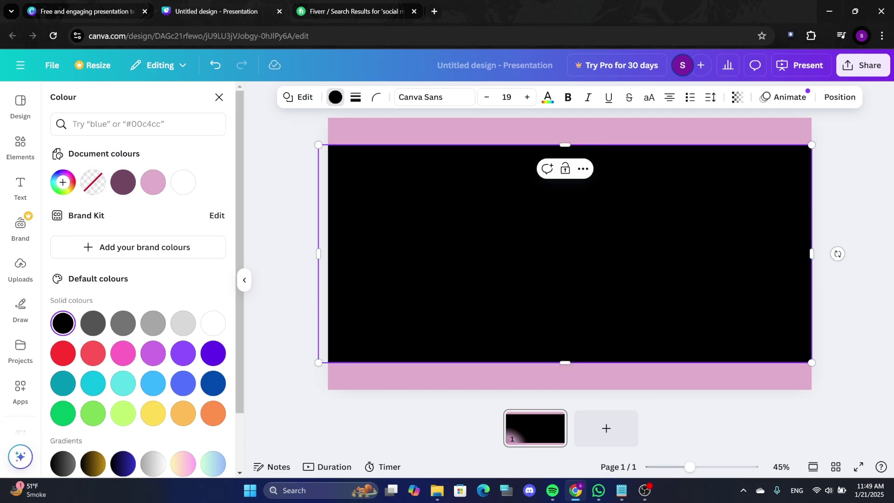
# Set the rectangle's transparency to about 47.
pyautogui.click(737, 97)
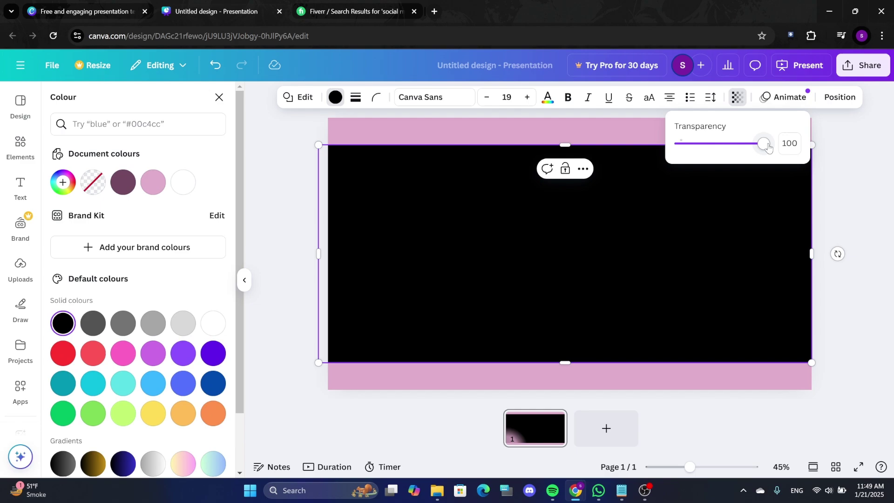
pyautogui.moveTo(768, 147); pyautogui.dragTo(720, 157)
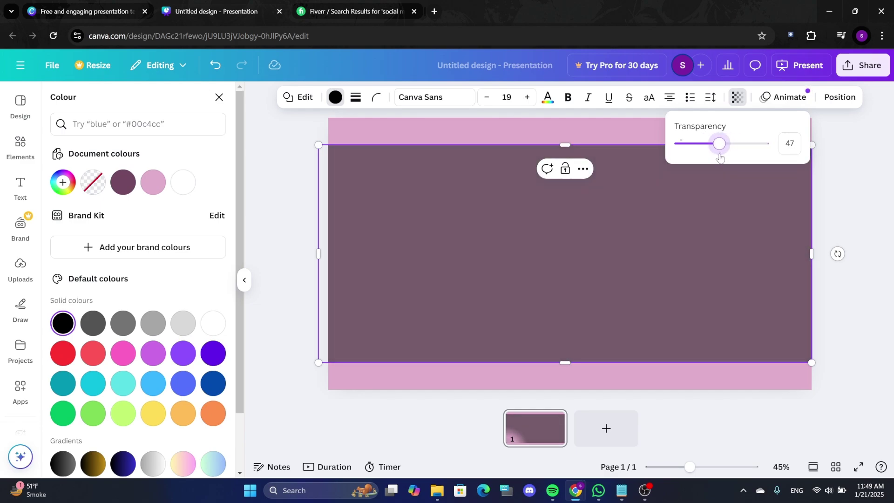
pyautogui.click(860, 195)
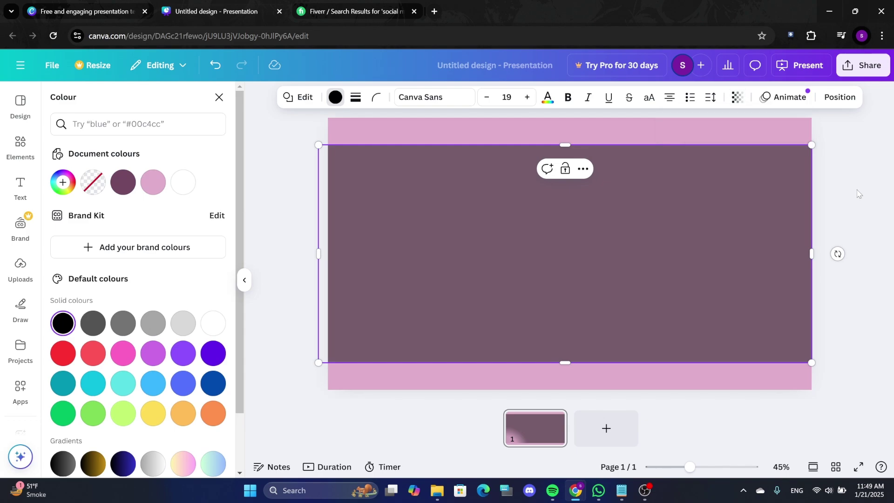
# Search business women illustrations and place the woman-with-laptop graphic at the slide's lower right.
pyautogui.click(859, 194)
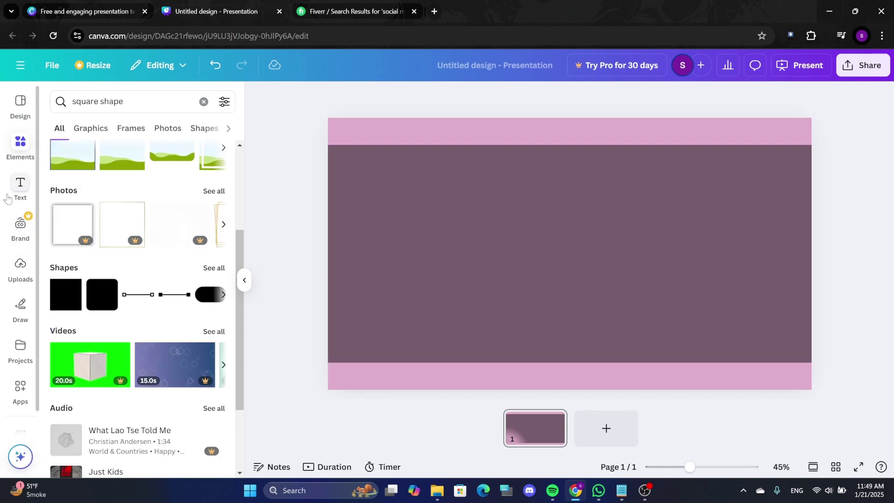
pyautogui.click(21, 267)
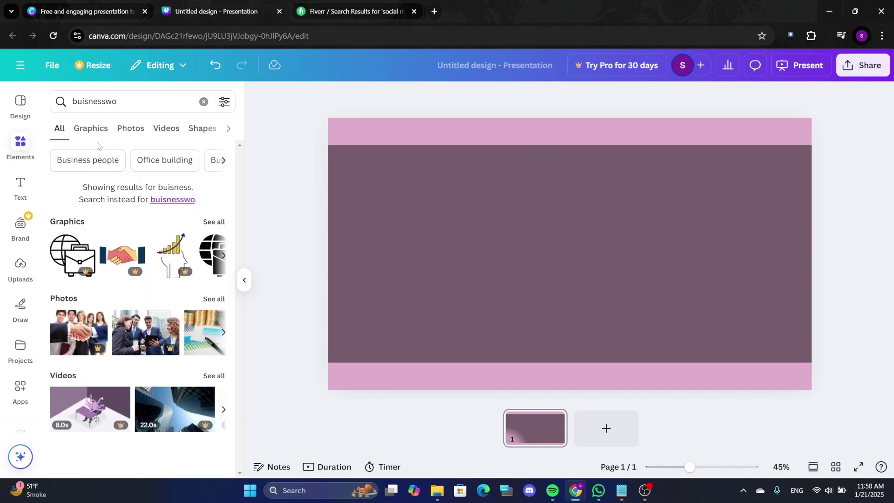
pyautogui.write('men')
pyautogui.press('Return')
pyautogui.click(91, 128)
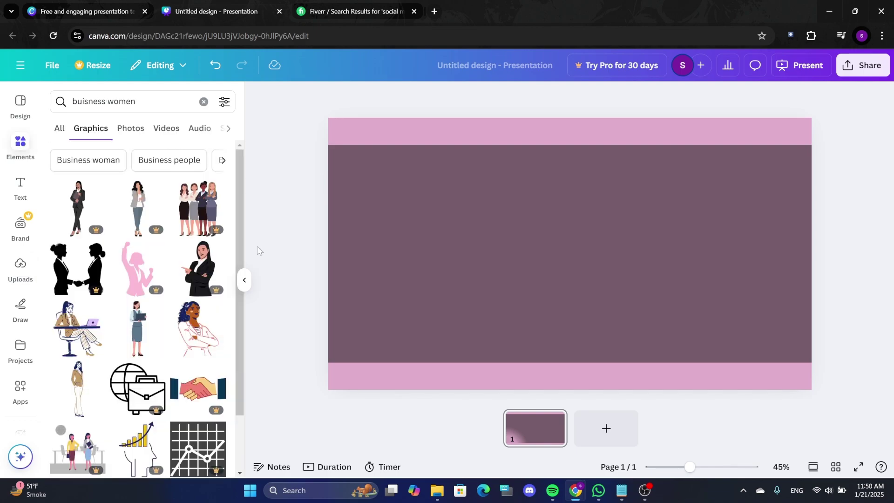
pyautogui.scroll(-3, 139, 350)
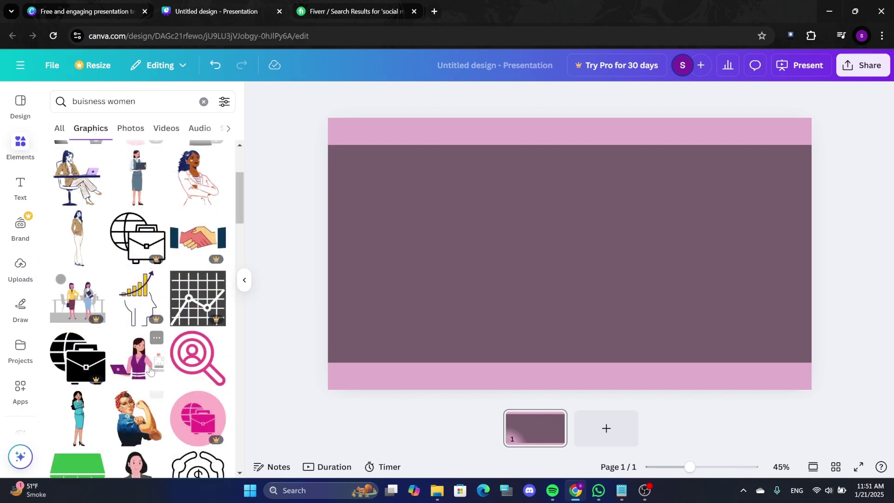
pyautogui.click(131, 371)
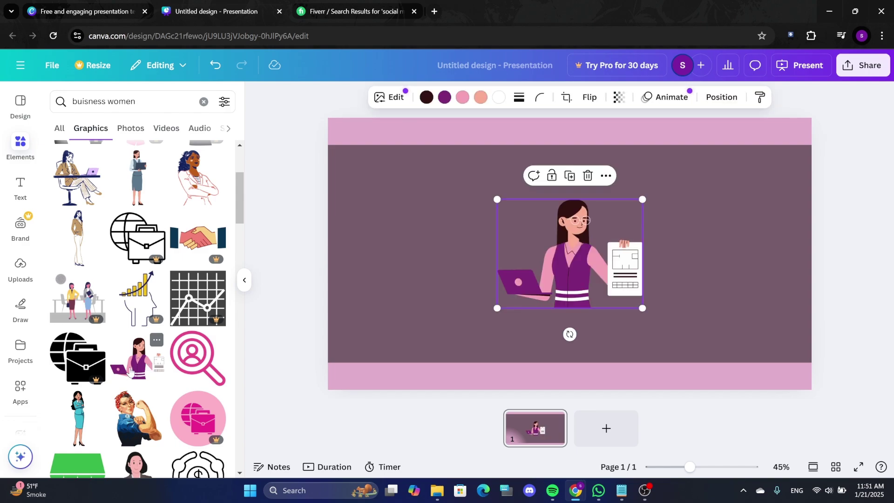
pyautogui.moveTo(586, 282); pyautogui.dragTo(739, 335)
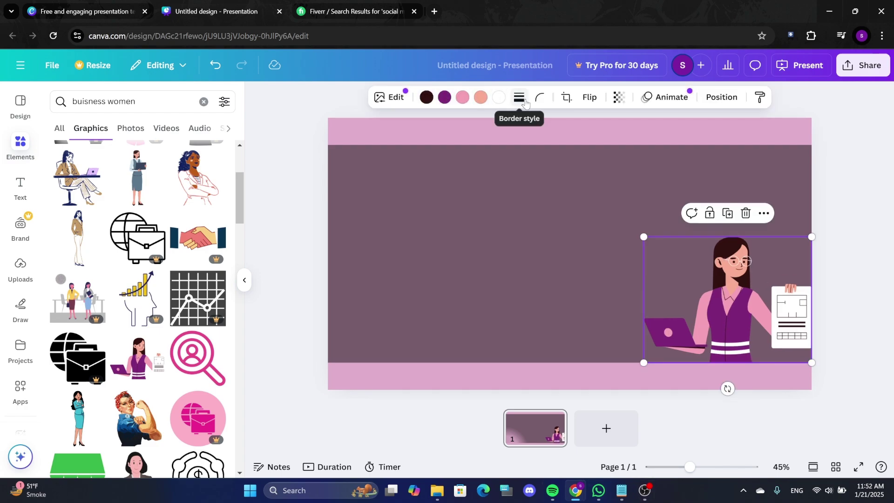
pyautogui.click(466, 186)
pyautogui.click(21, 144)
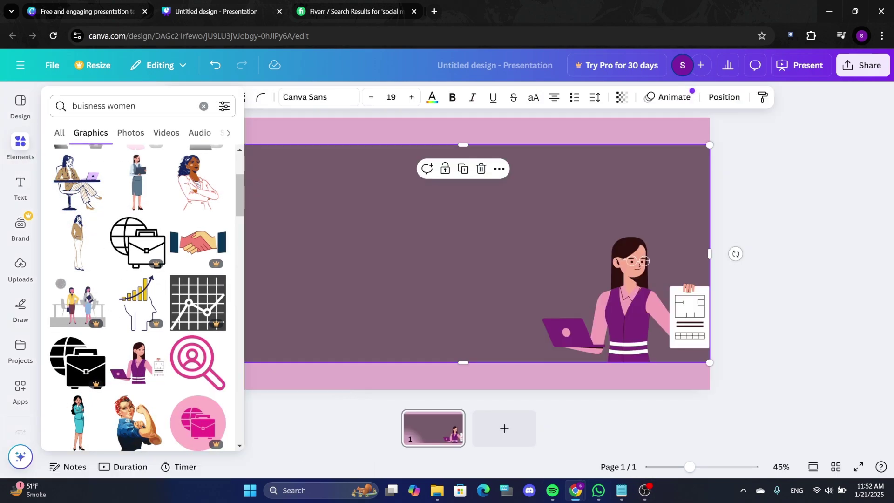
# Search 'arrows' and place a shrunk, upward-rotated three-chevron graphic at the top right.
pyautogui.click(21, 144)
pyautogui.write('arrows')
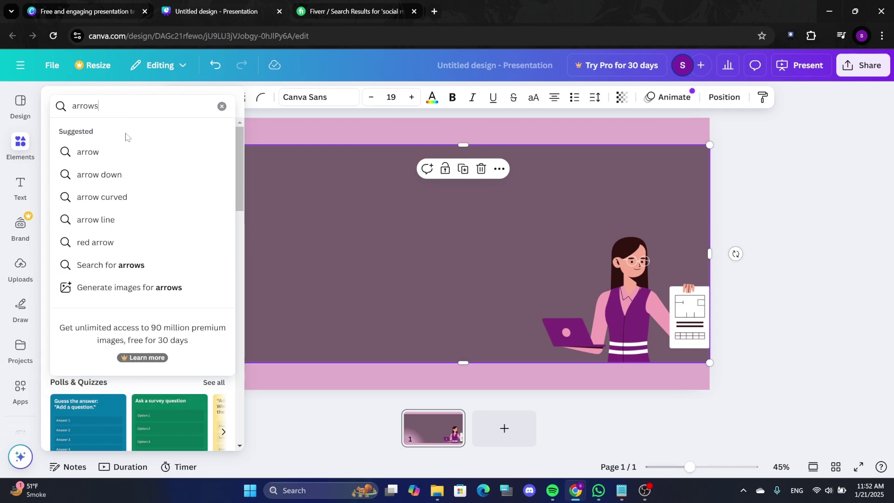
pyautogui.click(102, 155)
pyautogui.moveTo(468, 332); pyautogui.dragTo(547, 253)
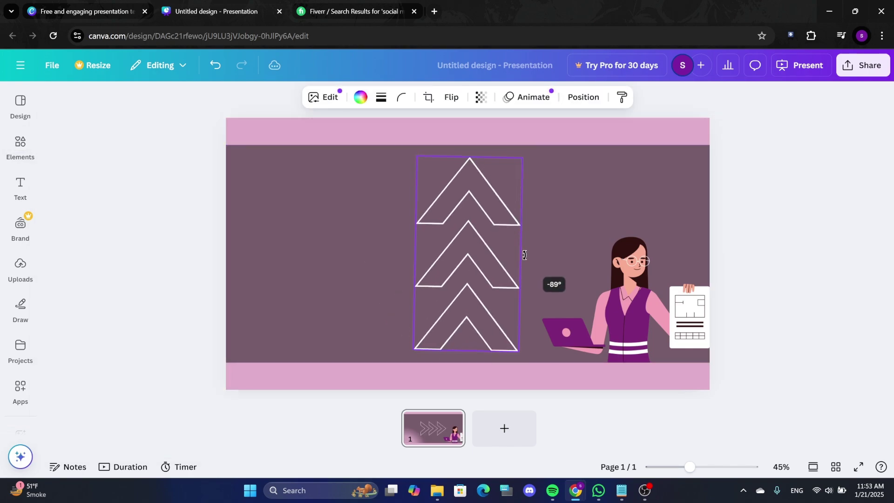
pyautogui.moveTo(415, 153); pyautogui.dragTo(471, 253)
pyautogui.moveTo(497, 301); pyautogui.dragTo(665, 184)
# Add upward-pointing solid white chevrons beside the outline chevrons at the top right.
pyautogui.click(20, 144)
pyautogui.click(77, 169)
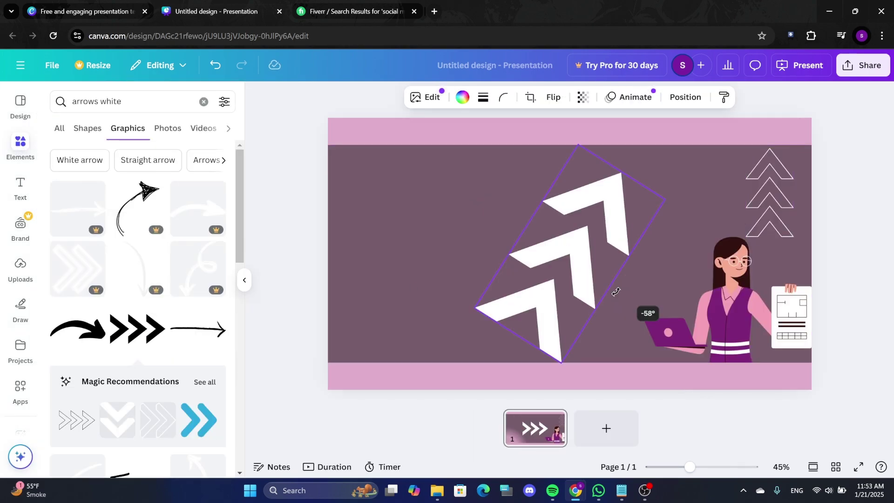
pyautogui.moveTo(466, 182); pyautogui.dragTo(543, 204)
pyautogui.moveTo(574, 260); pyautogui.dragTo(787, 213)
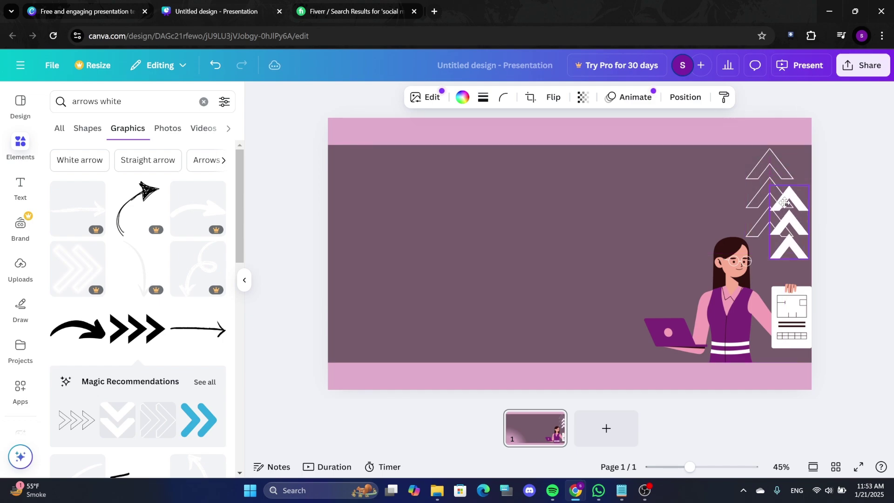
pyautogui.click(726, 219)
# Add a chevron-strip graphic rotated to run vertically along the slide's left edge.
pyautogui.scroll(-5, 139, 280)
pyautogui.click(198, 329)
pyautogui.moveTo(579, 291); pyautogui.dragTo(349, 254)
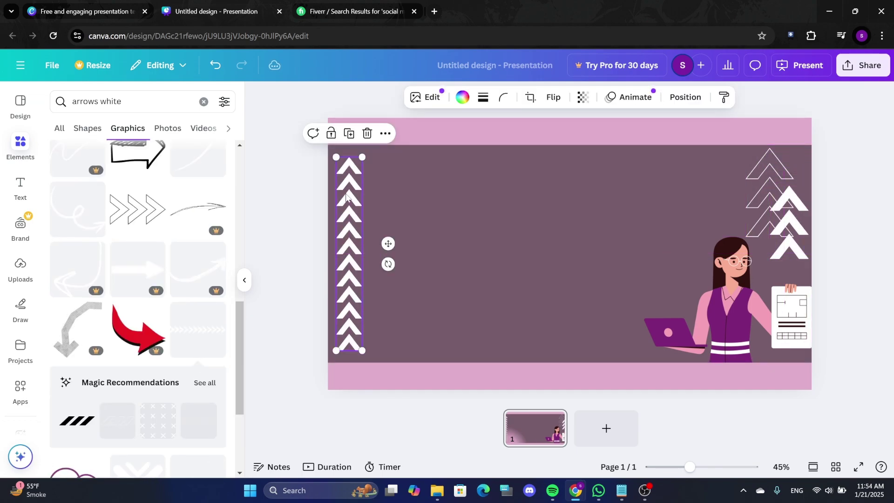
pyautogui.click(258, 103)
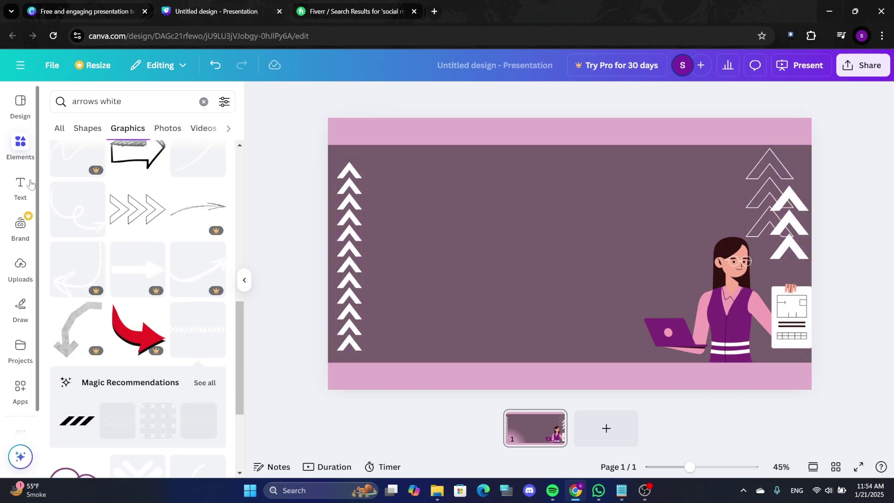
# Add the DON'T FORGET TO SUBSCRIBE text combination, ungroup it, and stack its headline lines near the top.
pyautogui.click(20, 186)
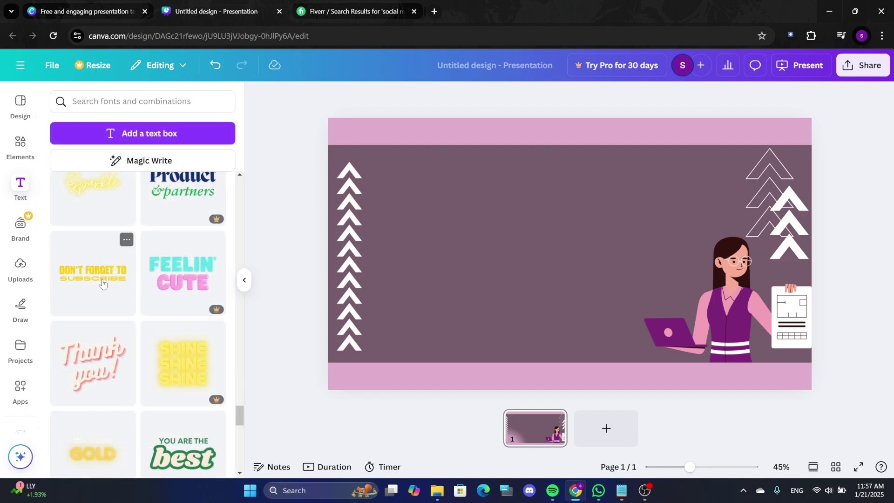
pyautogui.click(93, 274)
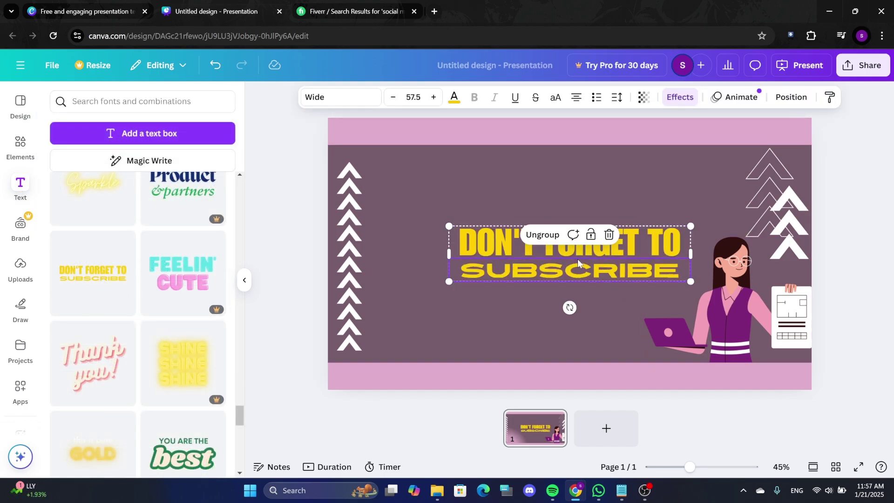
pyautogui.click(525, 242)
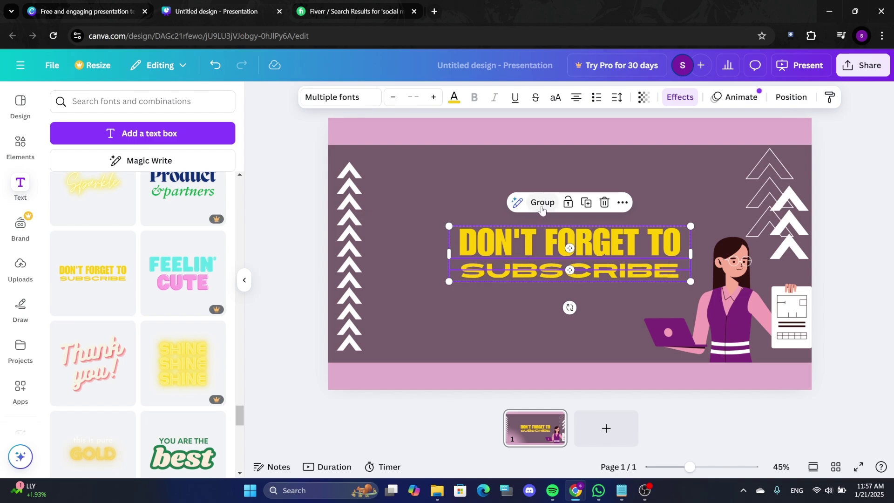
pyautogui.click(527, 250)
pyautogui.moveTo(526, 250); pyautogui.dragTo(479, 187)
pyautogui.moveTo(523, 265); pyautogui.dragTo(469, 197)
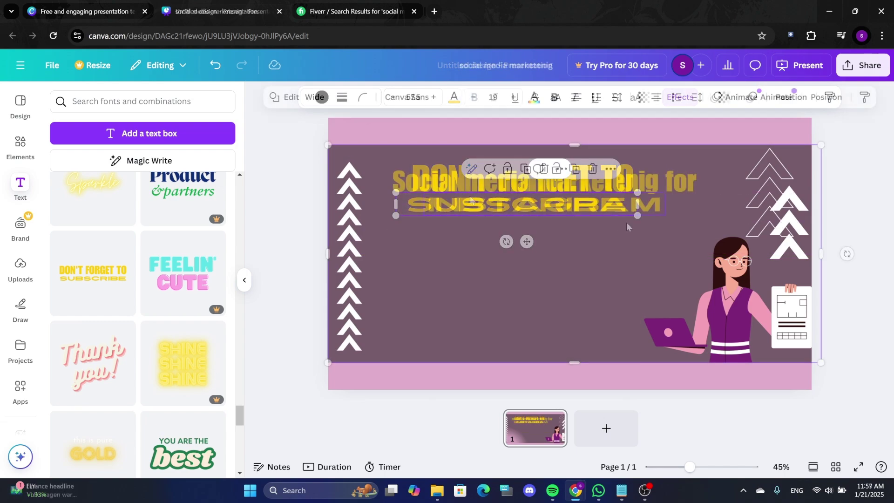
pyautogui.click(499, 188)
pyautogui.moveTo(499, 187); pyautogui.dragTo(497, 188)
# Color the INSTAGRAM headline line light pink.
pyautogui.click(441, 265)
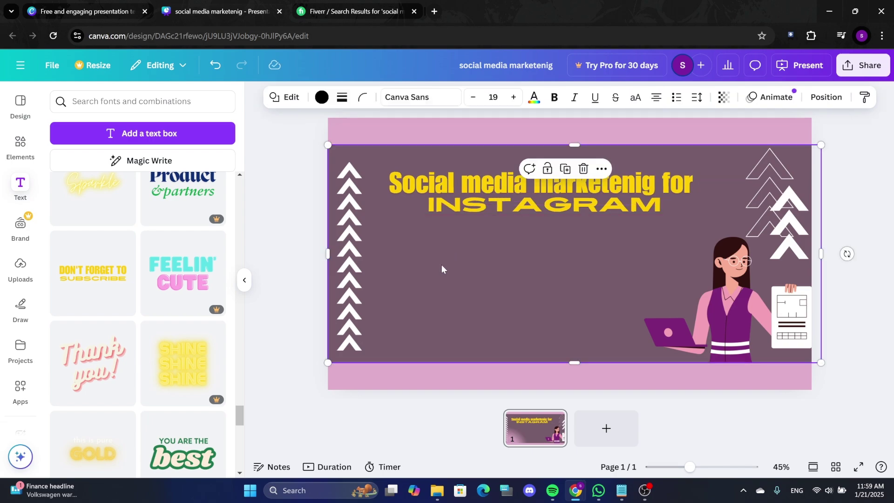
pyautogui.click(488, 206)
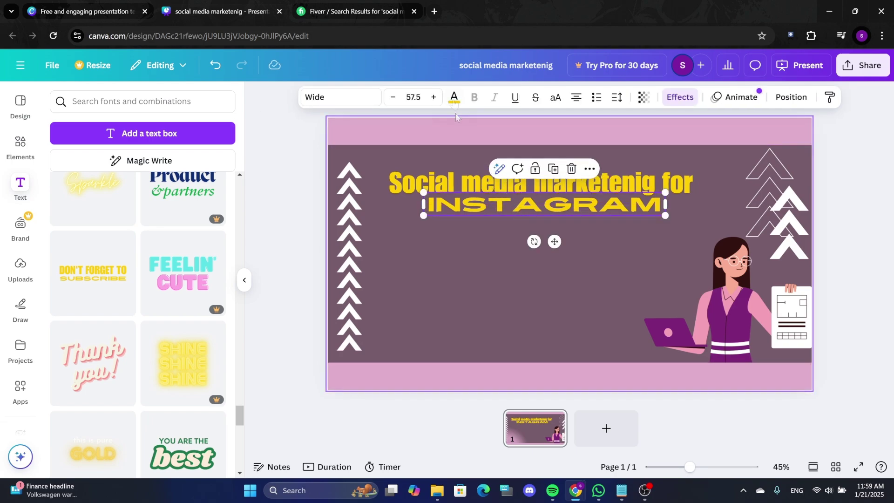
pyautogui.click(454, 97)
pyautogui.click(190, 184)
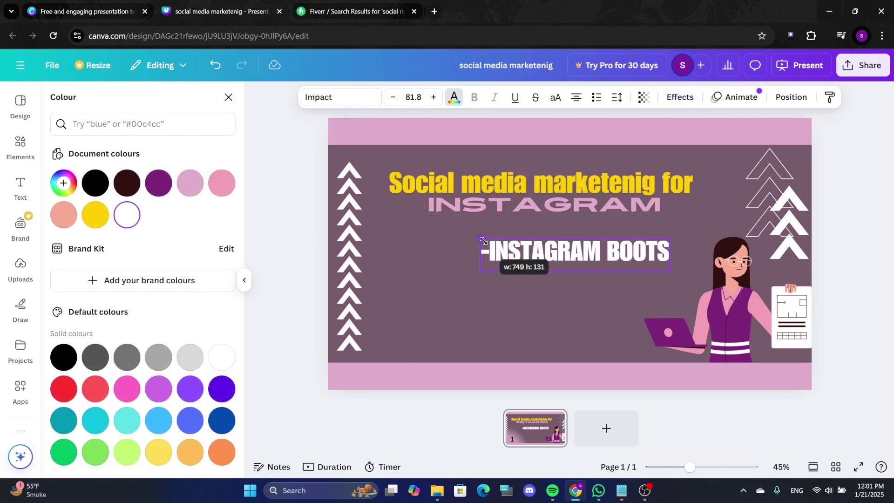
# Resize and align the -INSTAGRAM BOOTS, -FOLLOWER GROWTH, -CONTENT CEATION lines and color them light pink.
pyautogui.moveTo(483, 240); pyautogui.dragTo(437, 251)
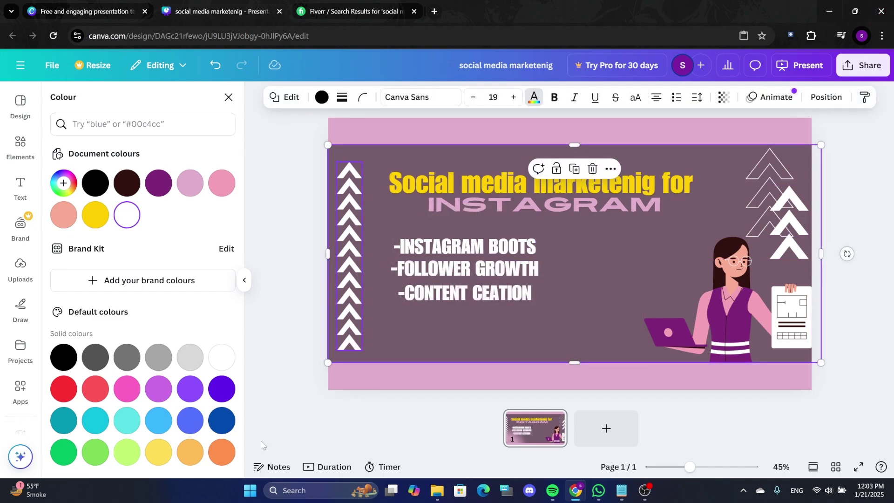
pyautogui.click(451, 290)
pyautogui.moveTo(455, 292); pyautogui.dragTo(448, 292)
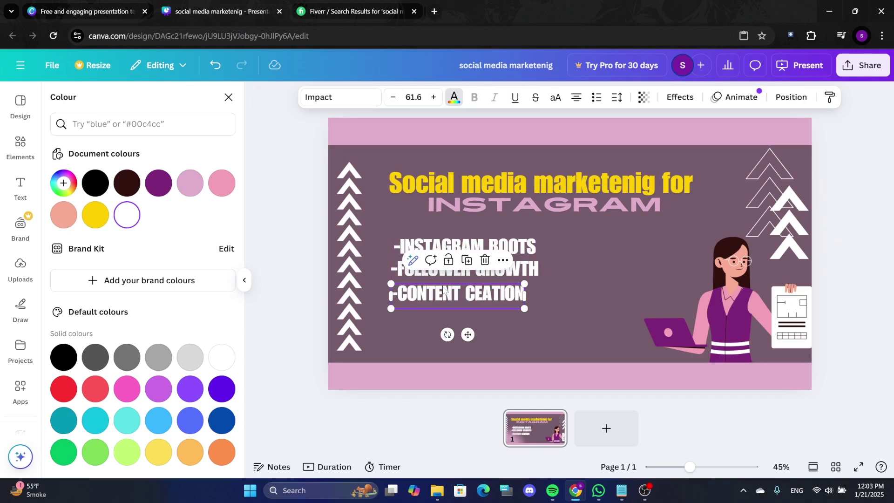
pyautogui.click(425, 248)
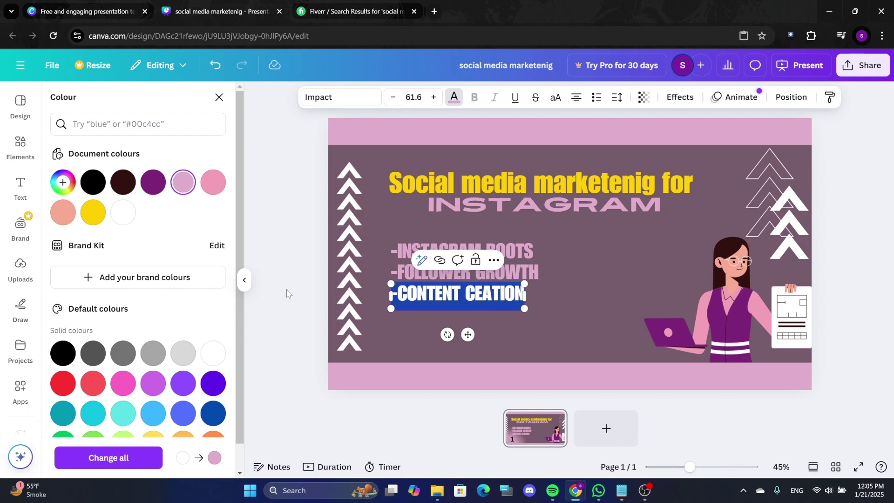
pyautogui.press('Escape')
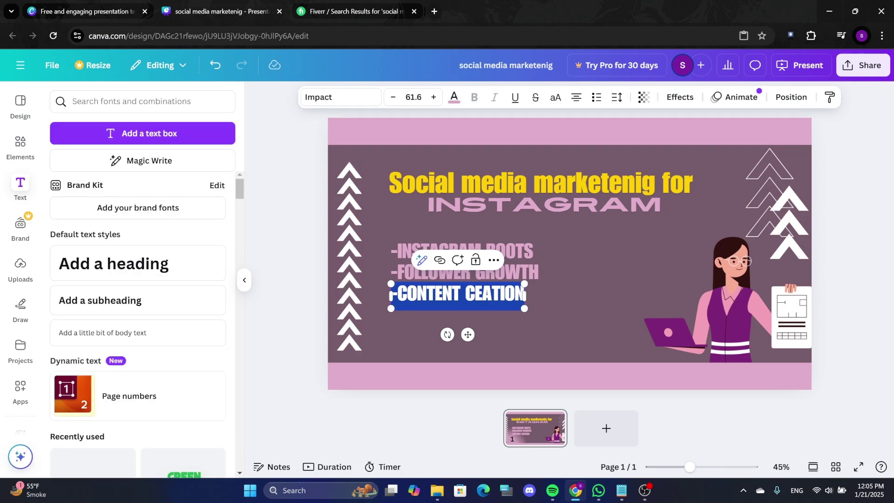
pyautogui.click(570, 305)
pyautogui.click(473, 293)
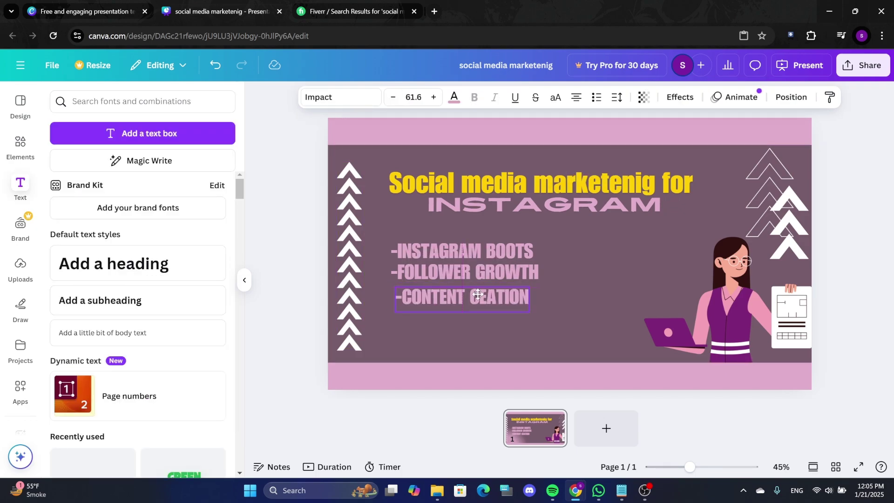
pyautogui.click(471, 298)
# Browse the 'BOADE LINES' border-line graphics in Elements without adding any.
pyautogui.click(11, 149)
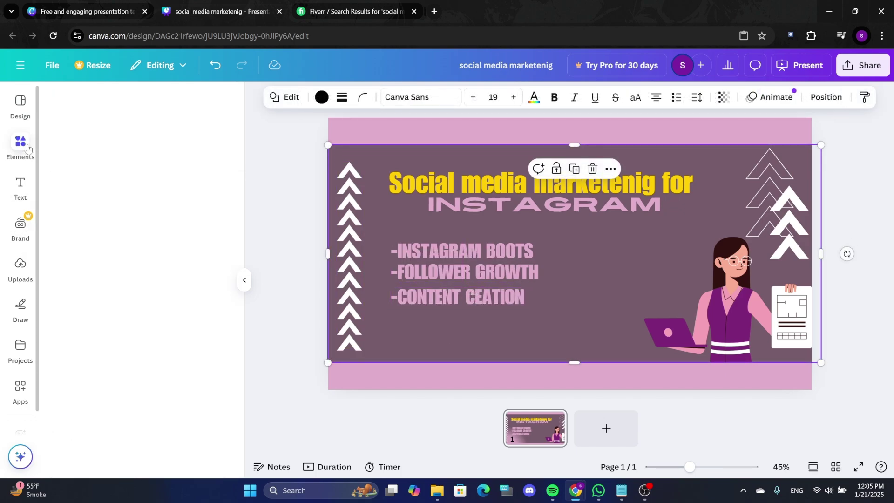
pyautogui.scroll(-10, 154, 384)
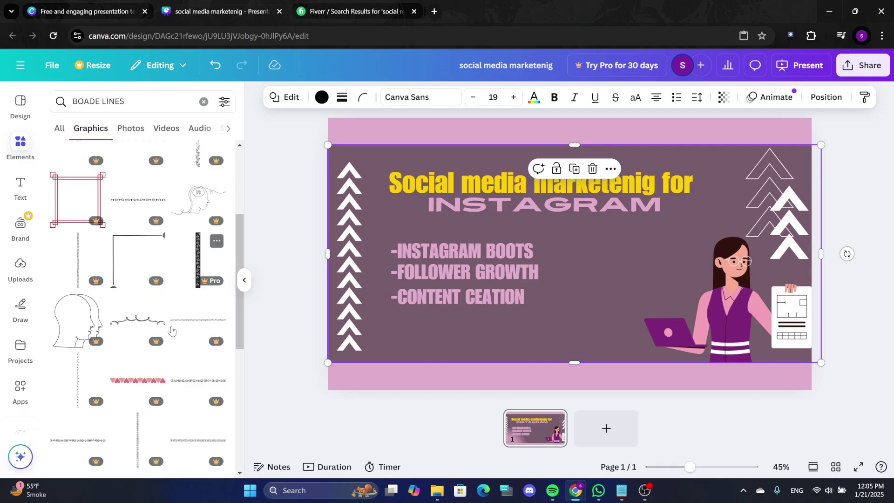
pyautogui.scroll(10, 202, 306)
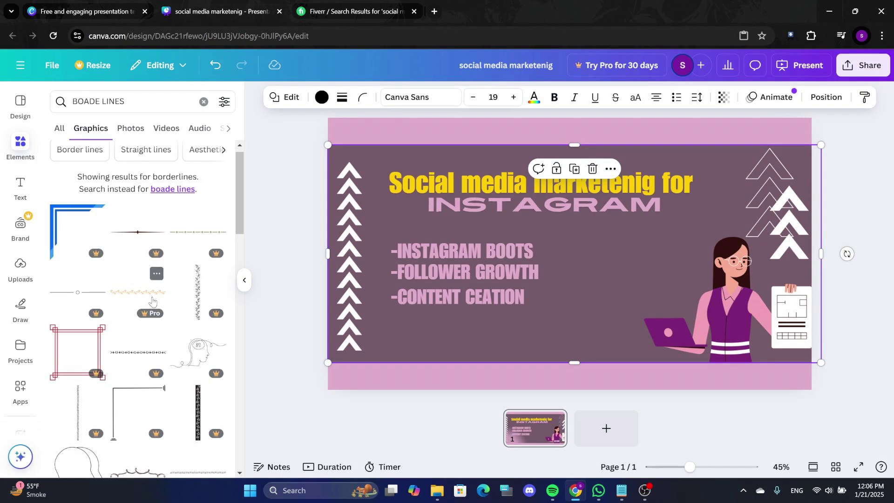
pyautogui.scroll(-10, 152, 302)
# Download the design from Share as a 1,920 × 1,080 px PNG.
pyautogui.click(847, 66)
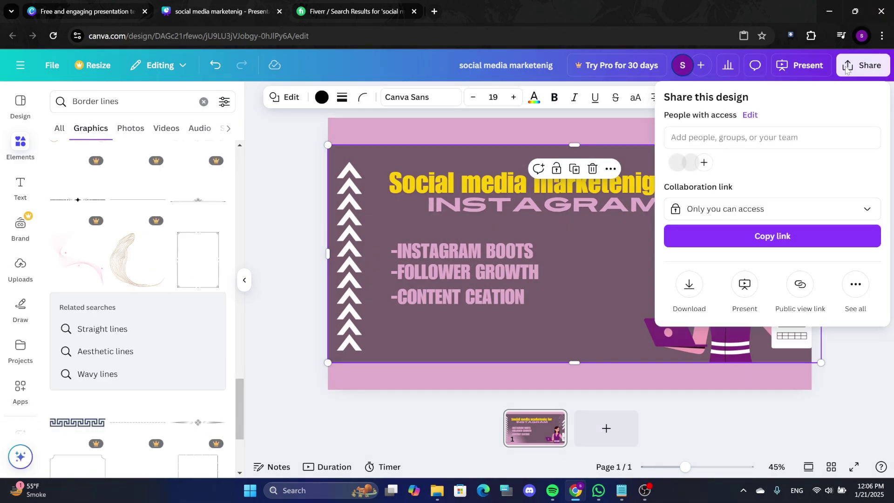
pyautogui.click(689, 285)
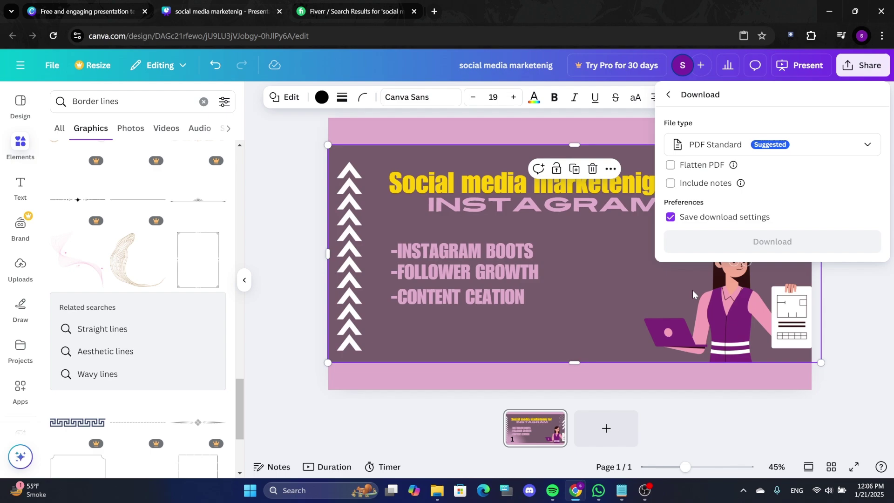
pyautogui.click(743, 145)
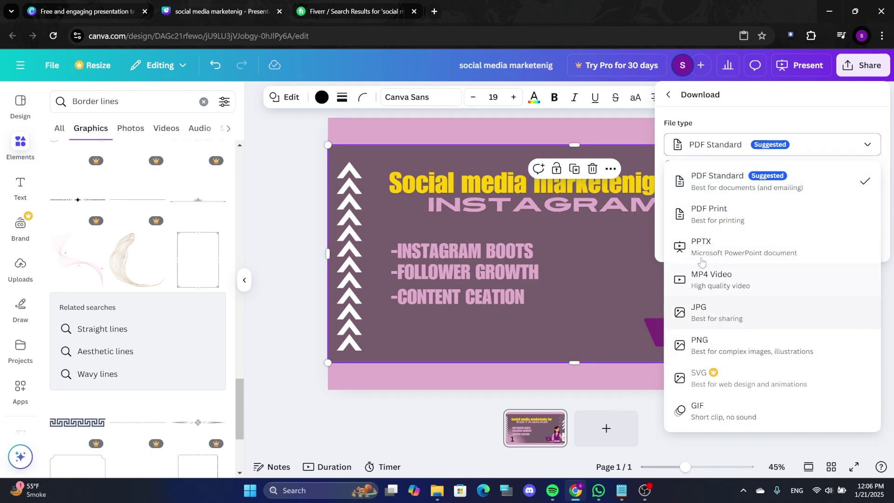
pyautogui.click(718, 344)
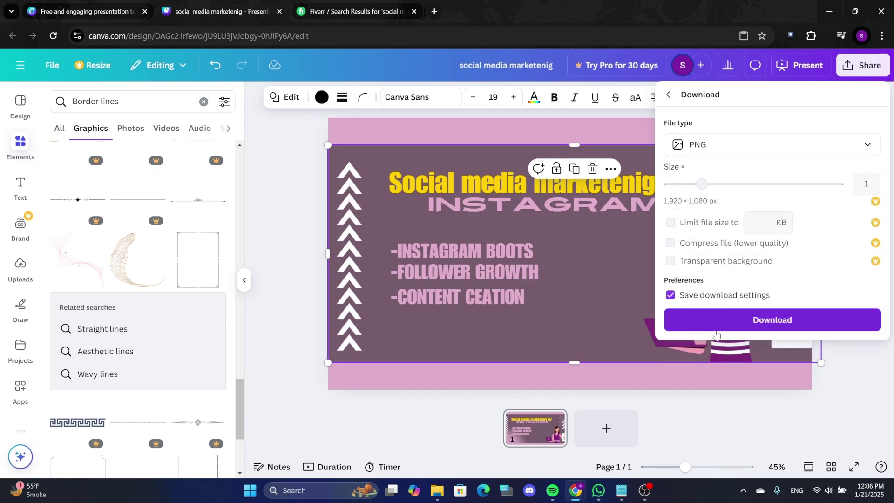
pyautogui.click(715, 320)
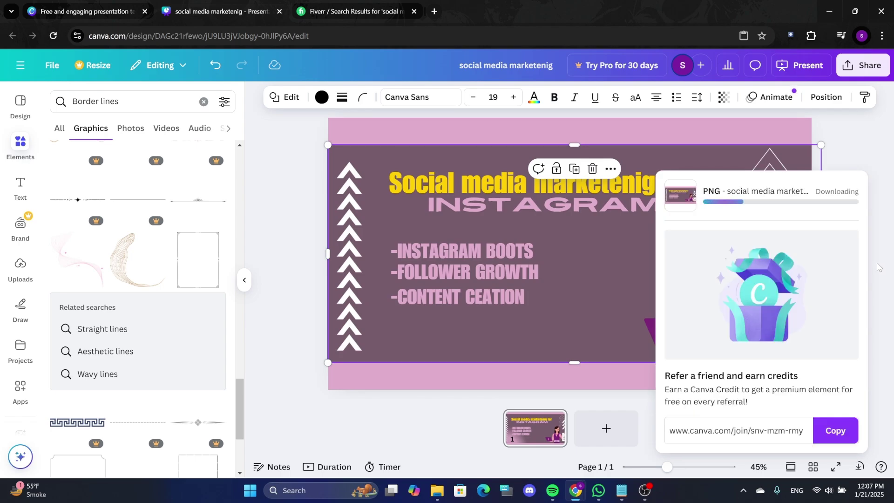